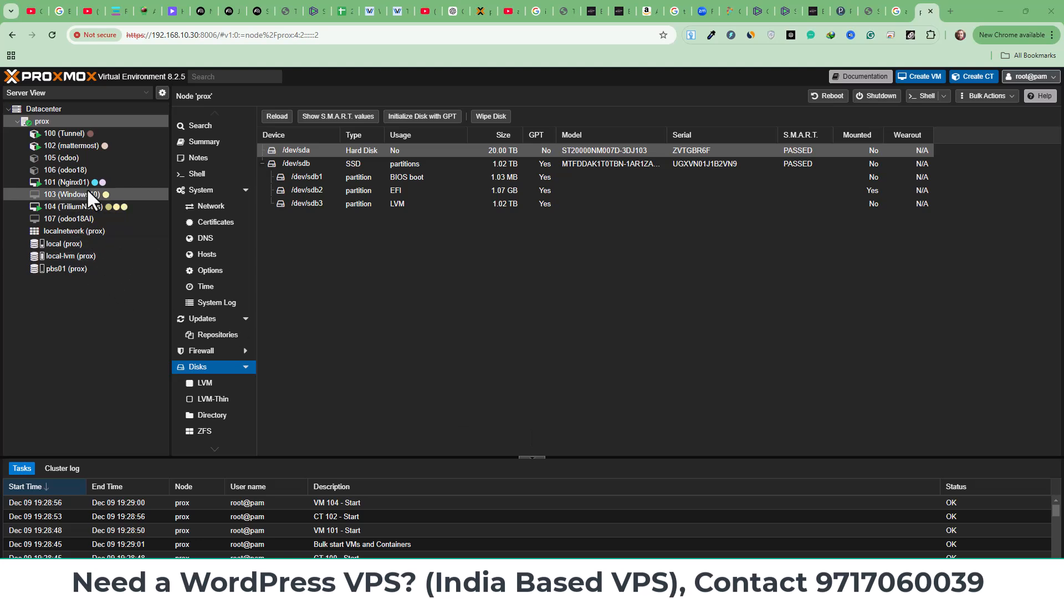
- Start virtual machine 103 (Windows10)
left_click(65, 197)
right_click(66, 197)
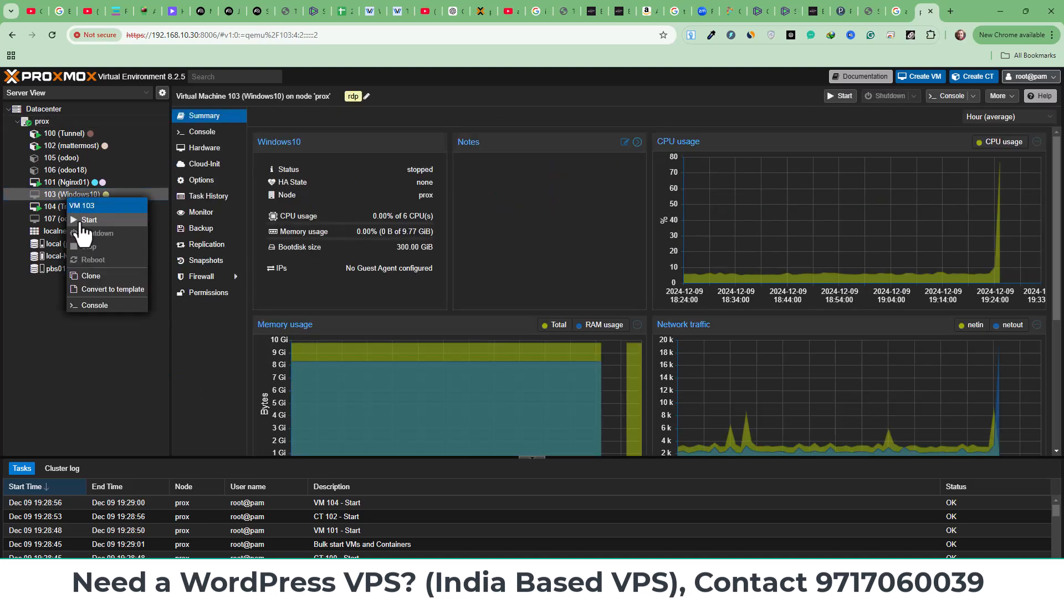
left_click(82, 220)
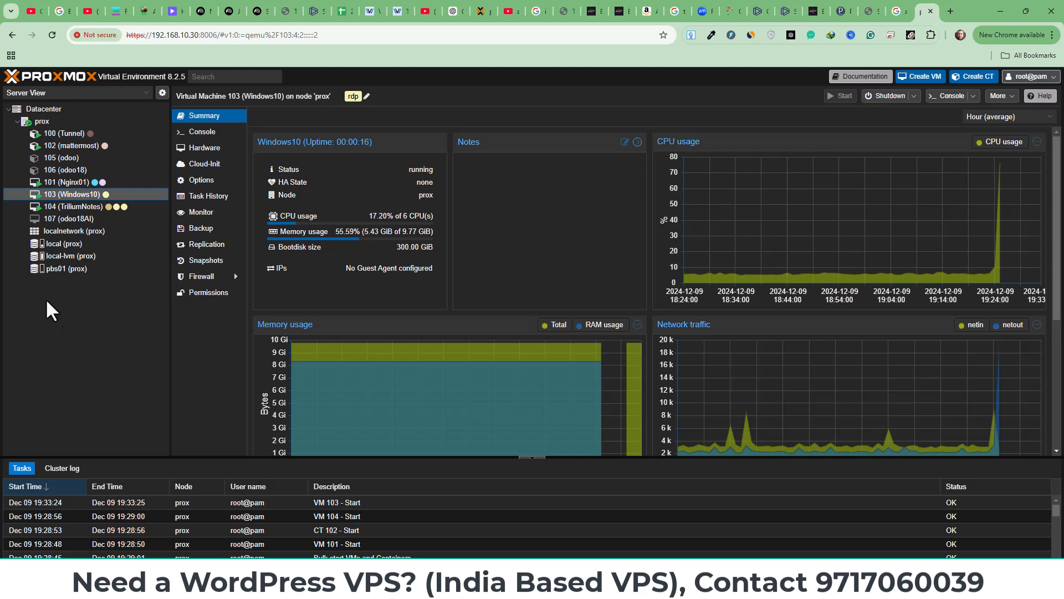
- Initialize the unused hard disk /dev/sda on node prox with GPT
left_click(35, 118)
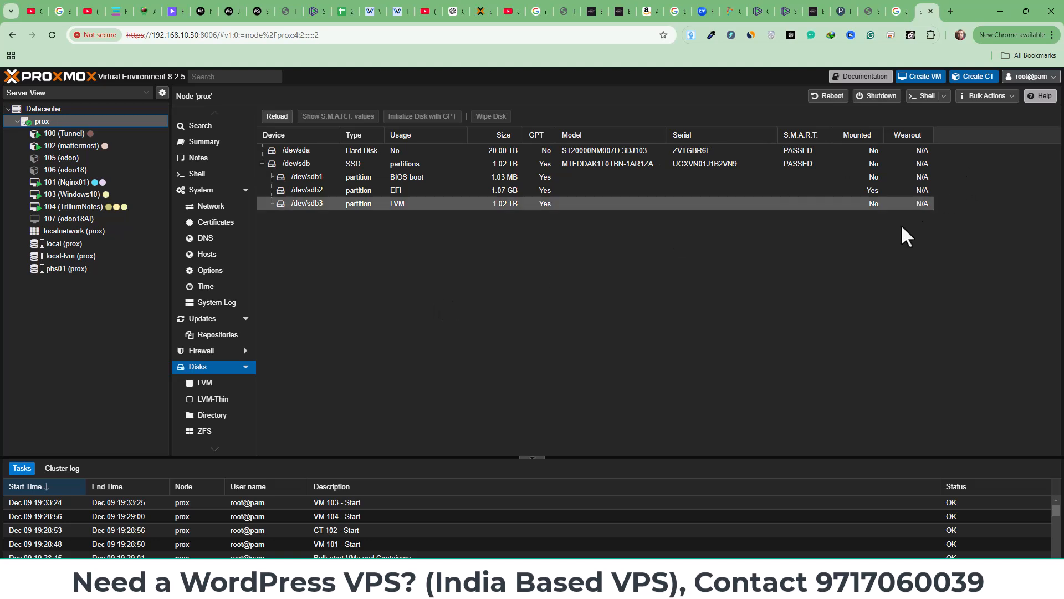
left_click(307, 150)
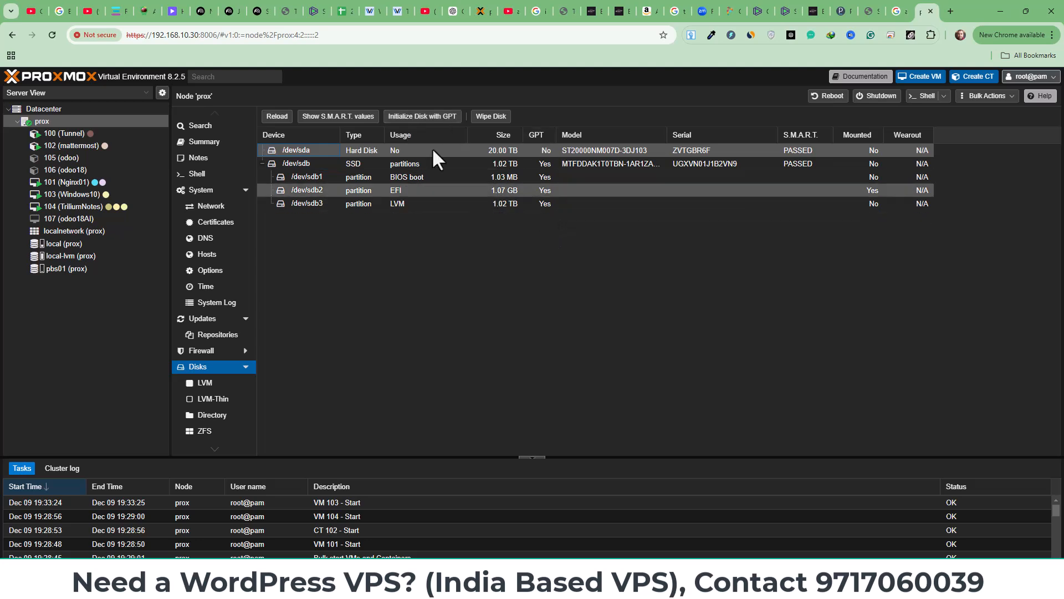
left_click(425, 121)
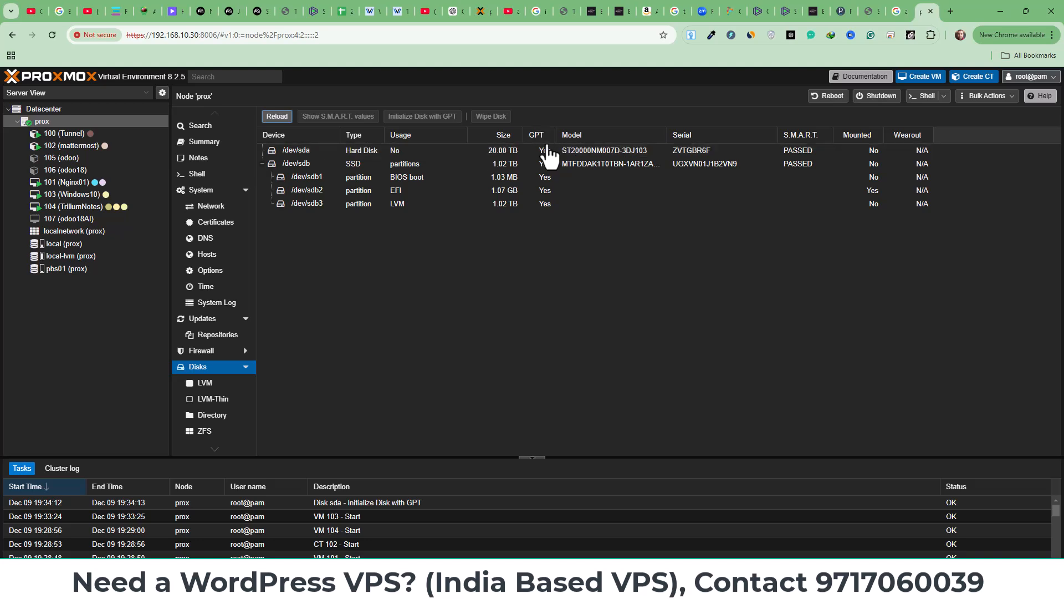
left_click(377, 150)
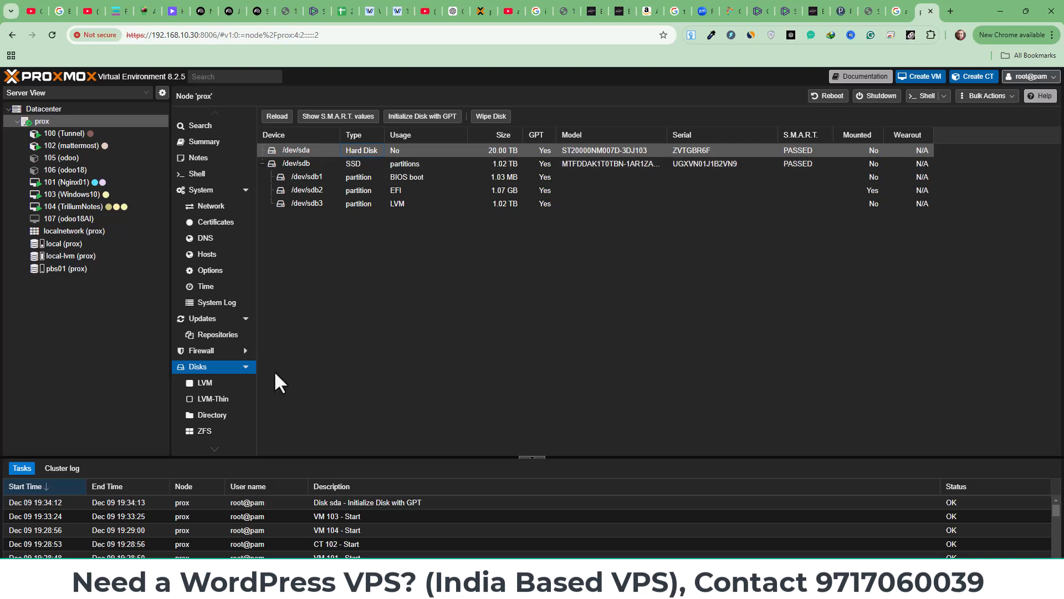
- Begin creating a directory storage on node prox with disk /dev/sda and the ext4 filesystem
scroll(240, 382, "down", 1)
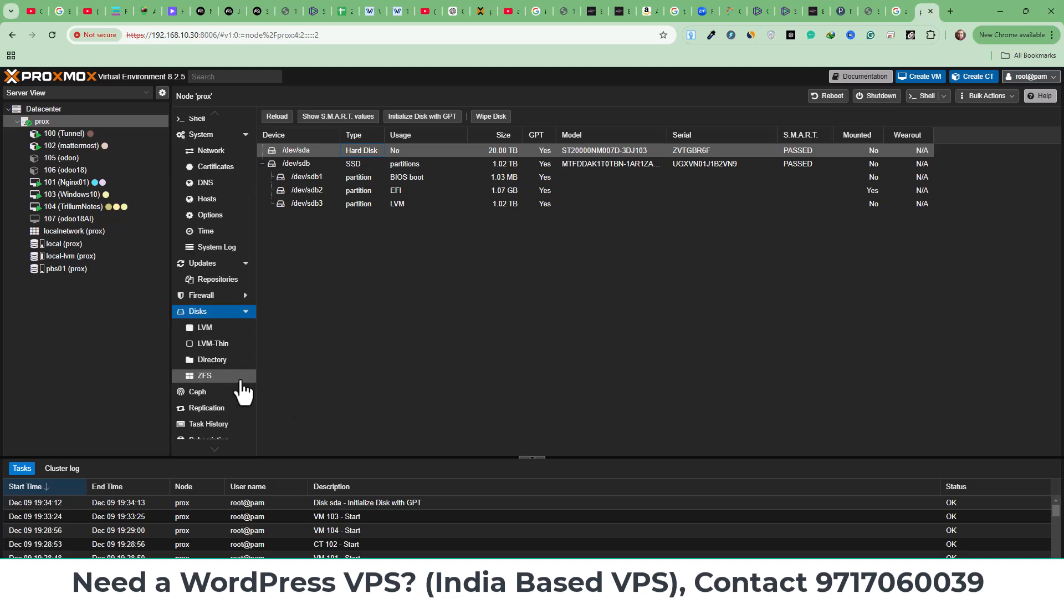
left_click(211, 360)
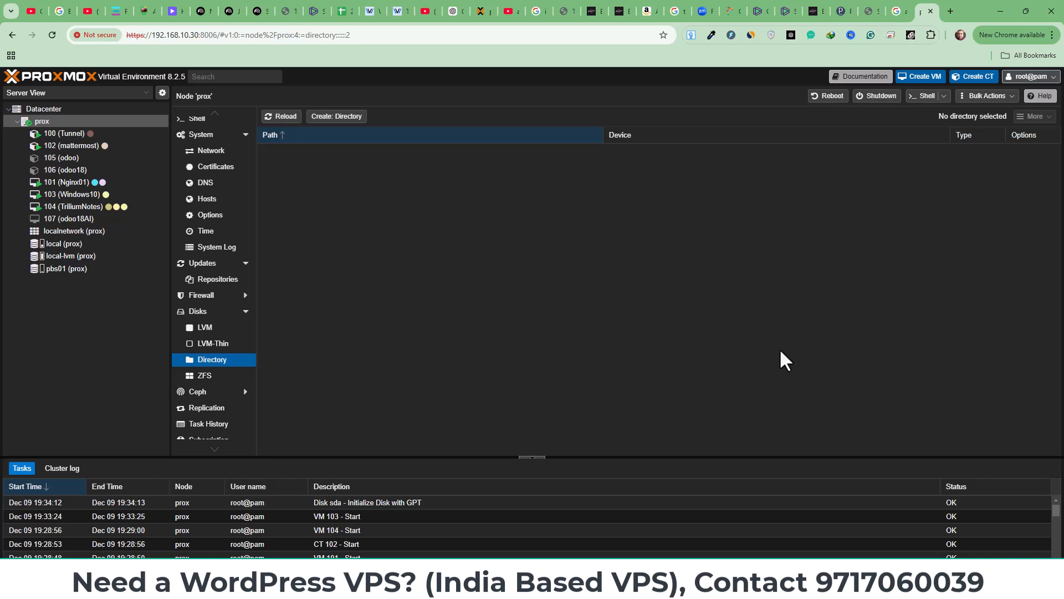
left_click(337, 116)
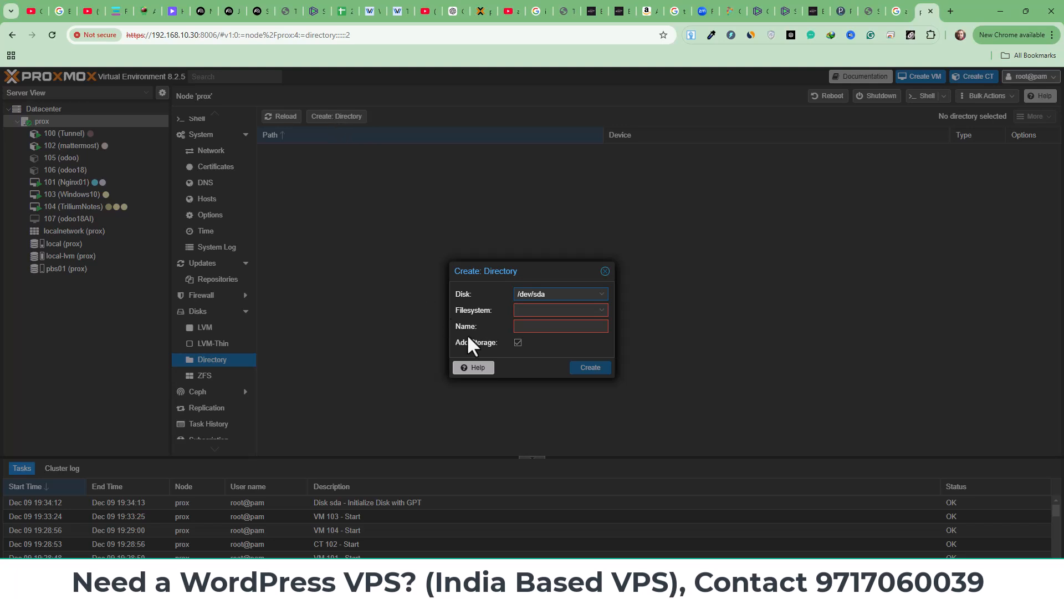
left_click(602, 312)
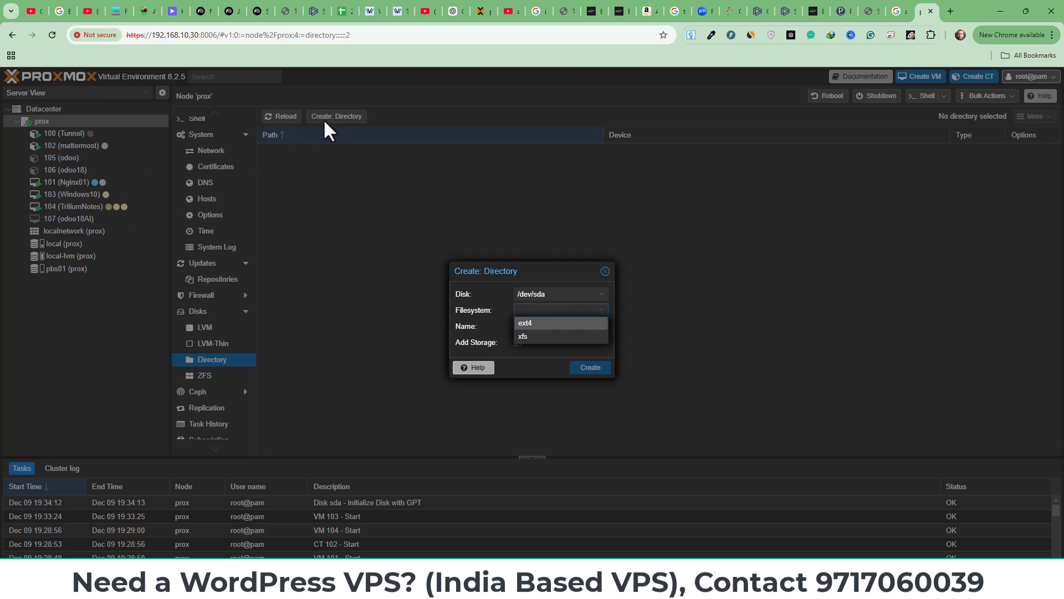
left_click(602, 297)
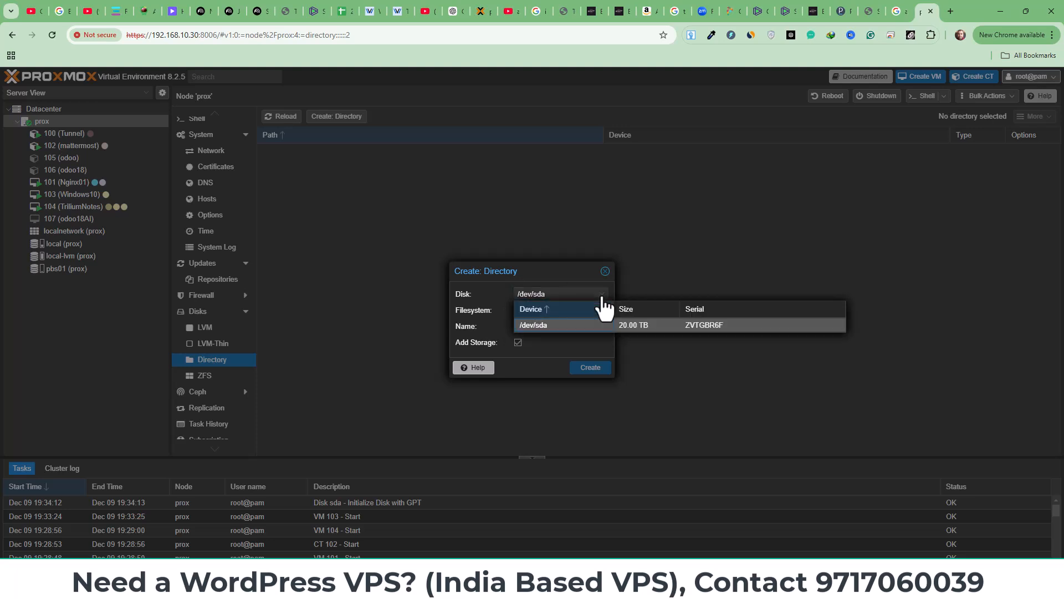
left_click(568, 320)
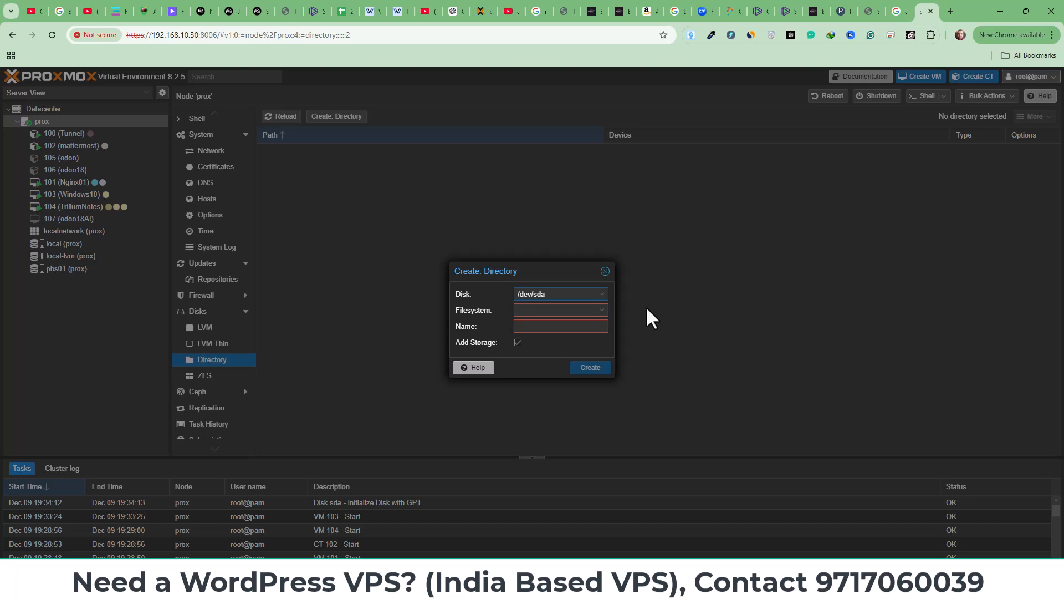
left_click(602, 312)
left_click(530, 323)
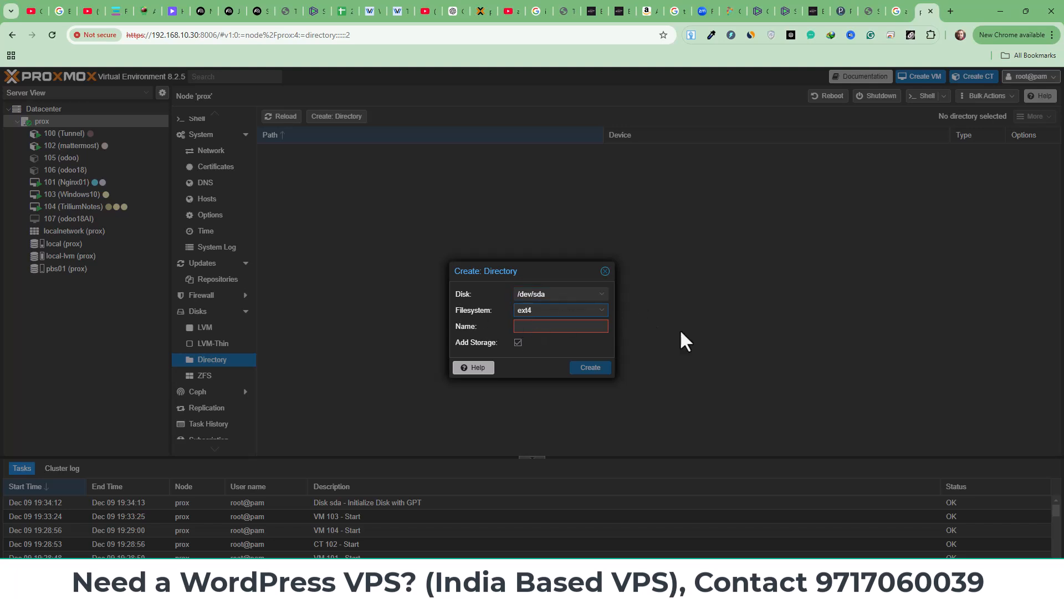
left_click(602, 316)
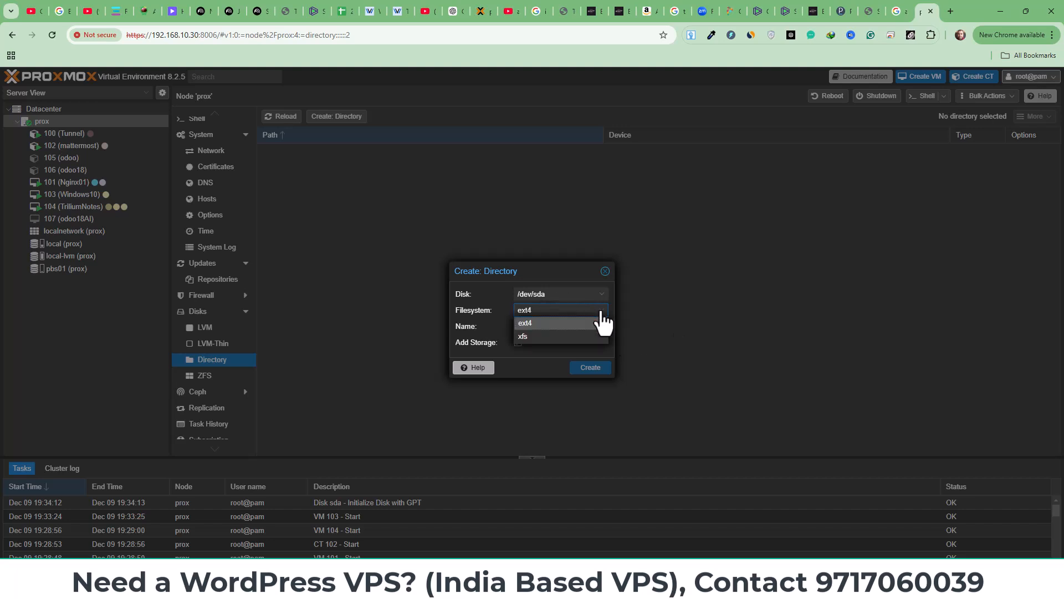
left_click(601, 313)
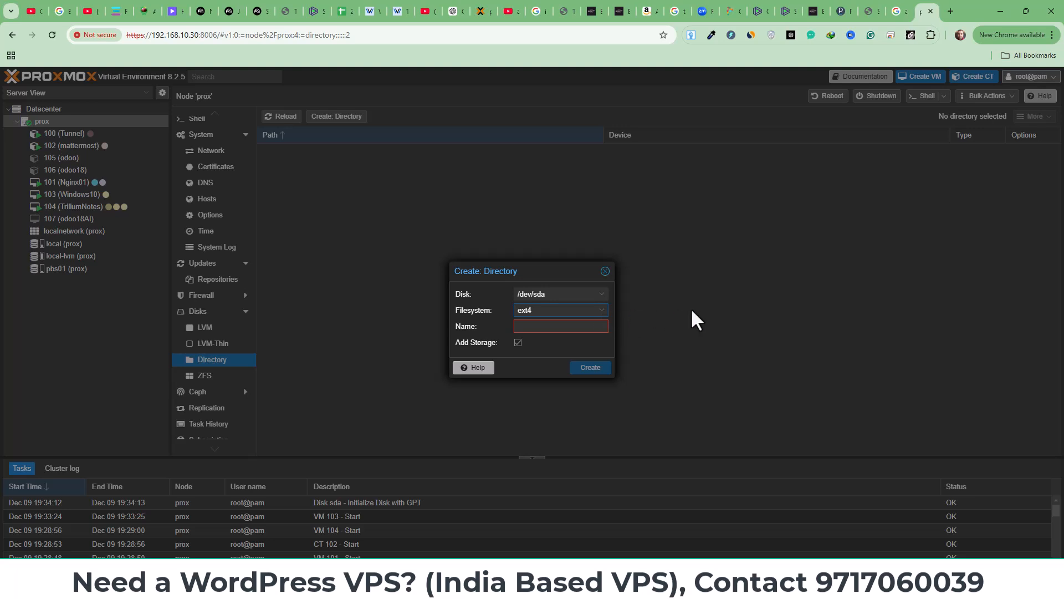
- Name the new directory storage "data" and create it with Add Storage enabled
left_click(540, 326)
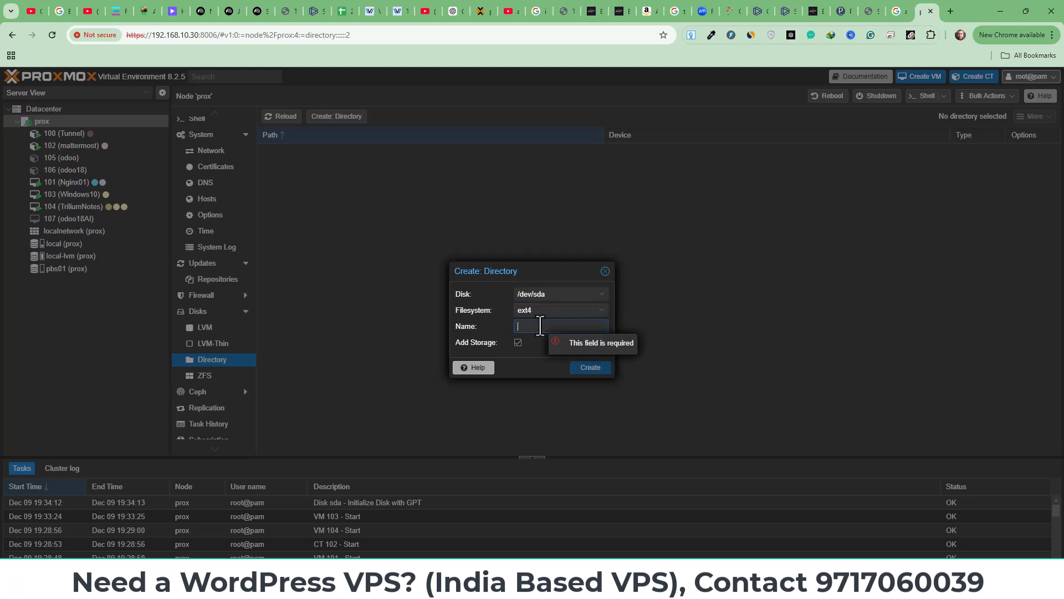
type("DATA")
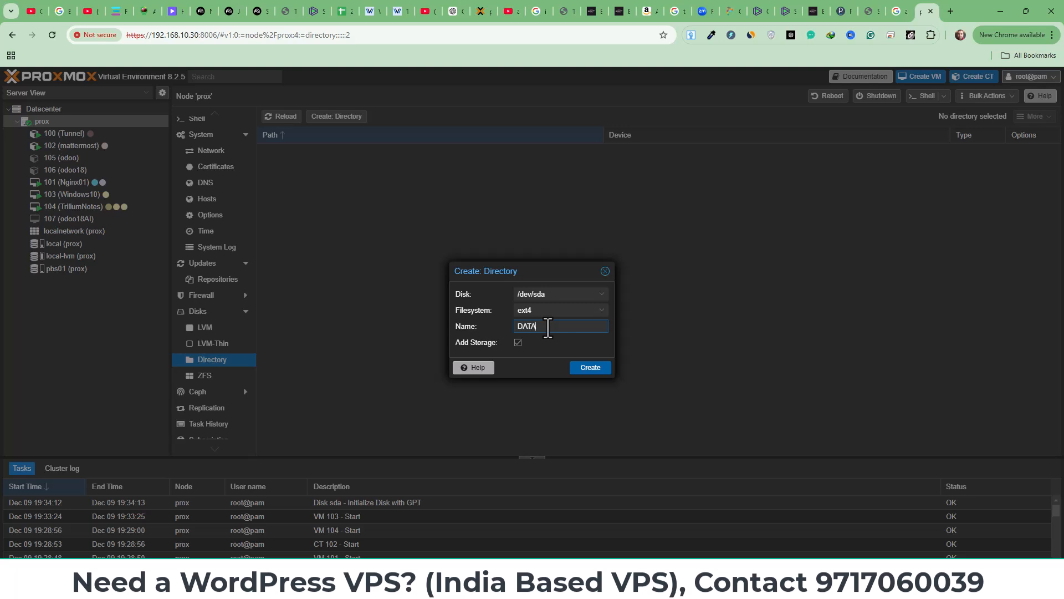
key("BackSpace")
key("BackSpace")
key("BackSpace")
key("BackSpace")
type("data")
left_click(590, 370)
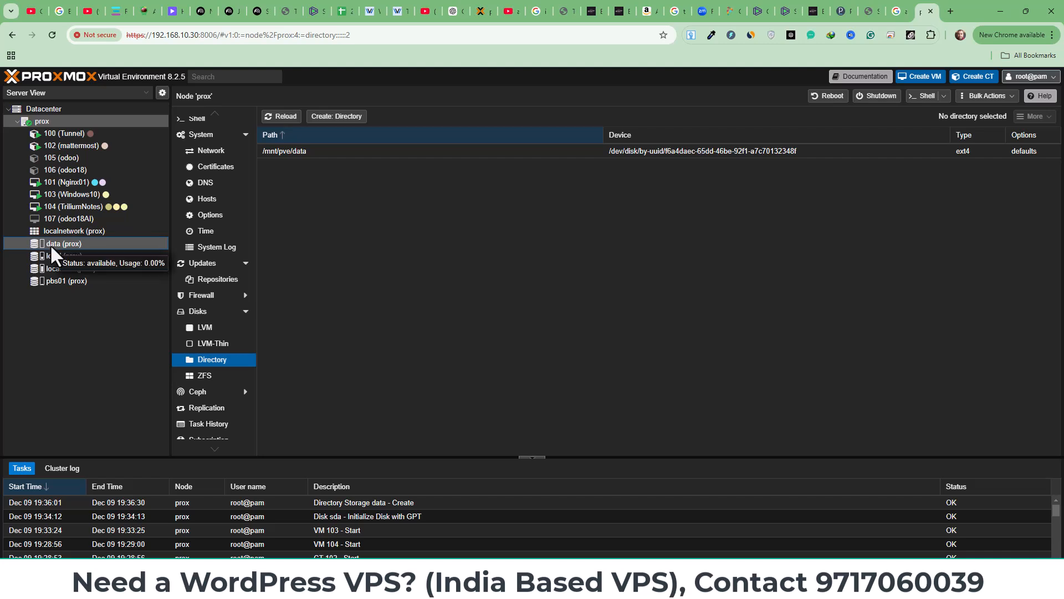
- Review the data storage's summary, ISO images, backups and VM disks, and the summary of the pbs01 storage
left_click(36, 244)
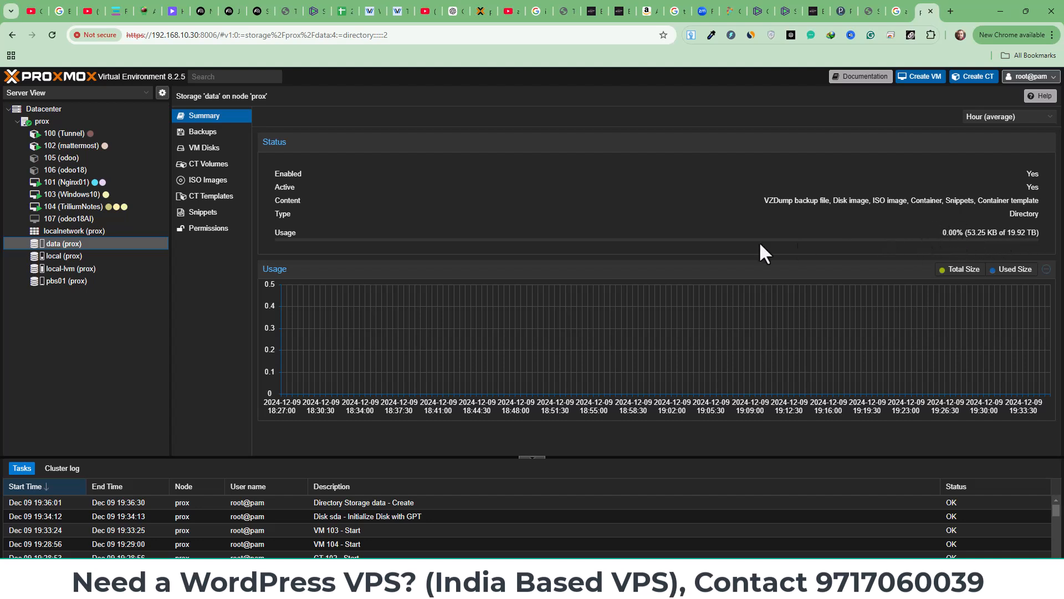
left_click(210, 183)
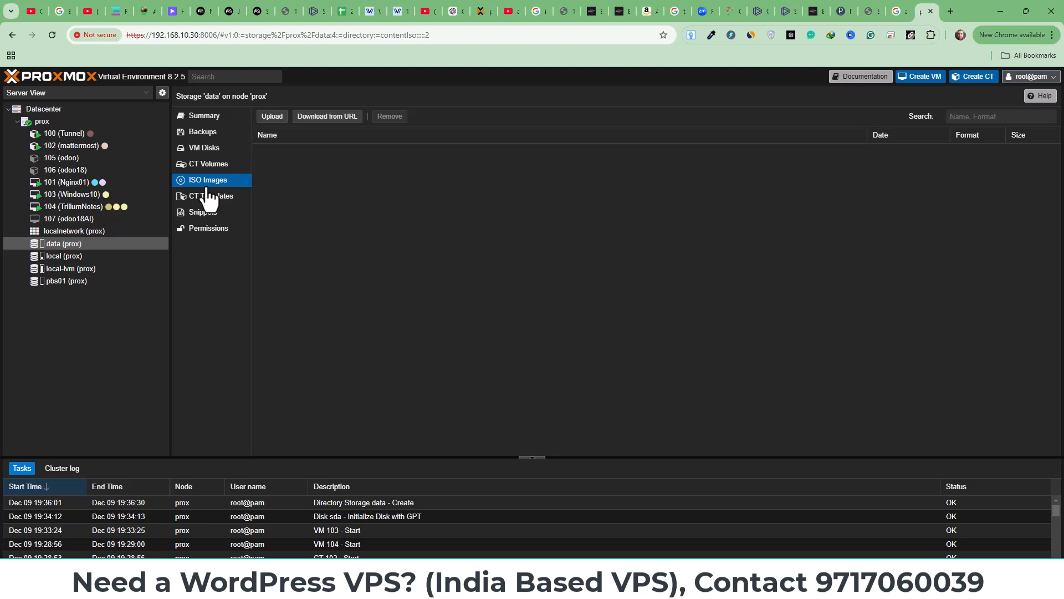
left_click(206, 133)
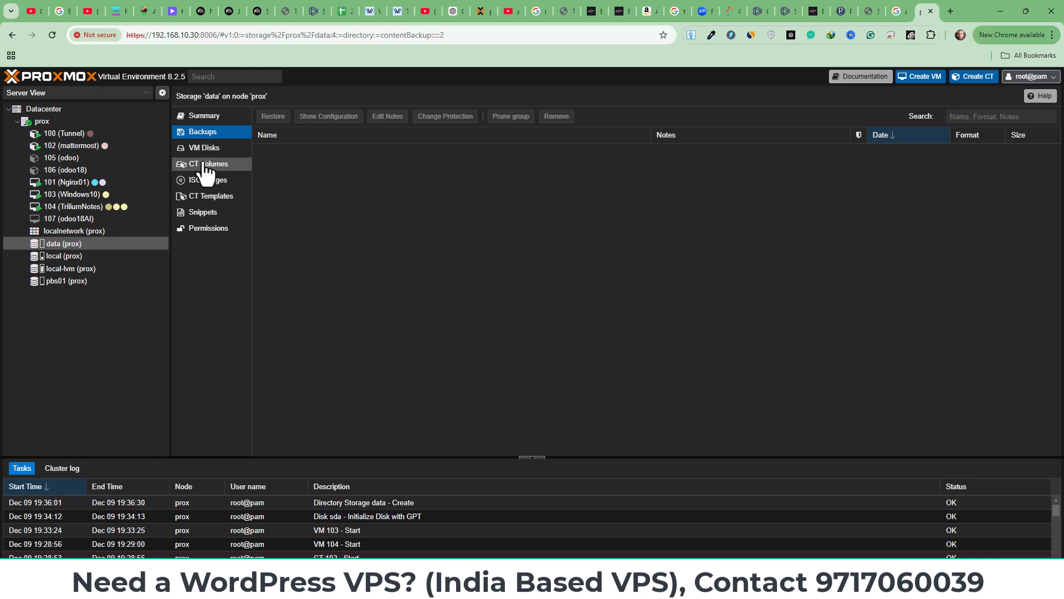
left_click(204, 149)
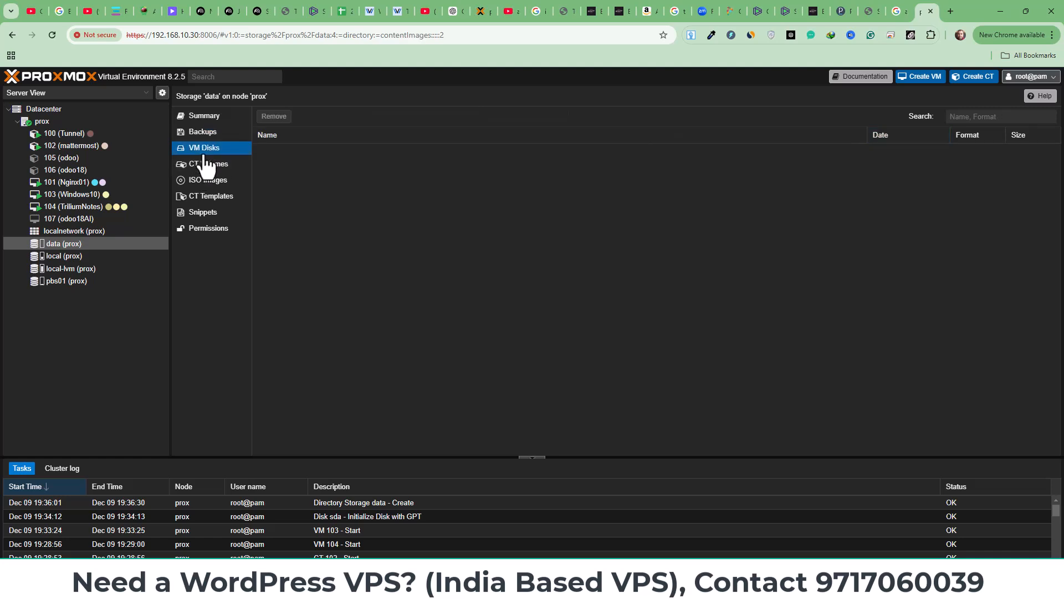
left_click(205, 116)
left_click(59, 281)
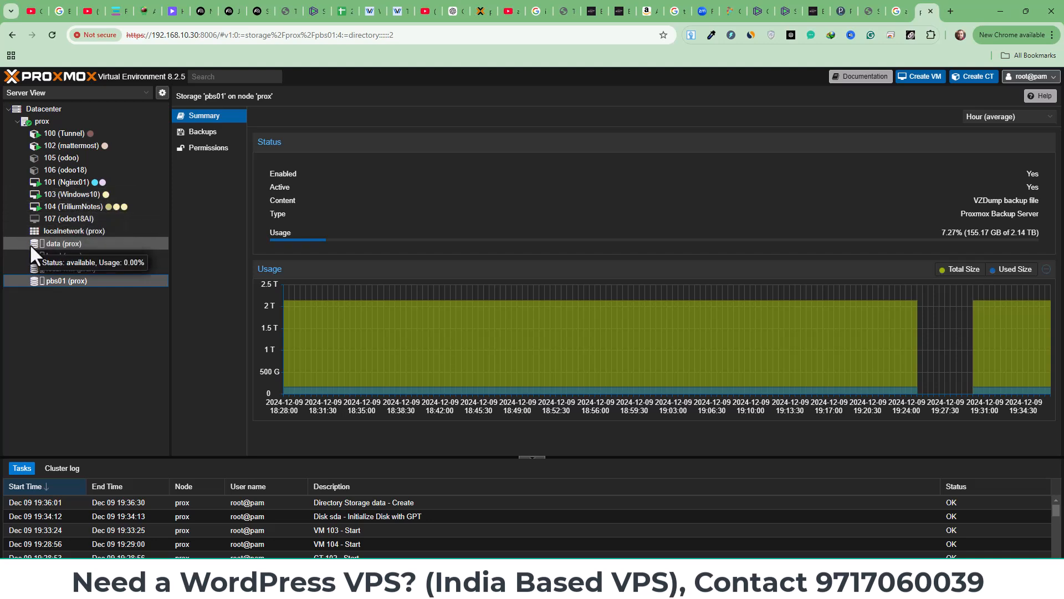
- Move the Windows10 VM's hard disk scsi0 to the data storage in QEMU image format (qcow2), deleting the source
right_click(90, 194)
left_click(79, 192)
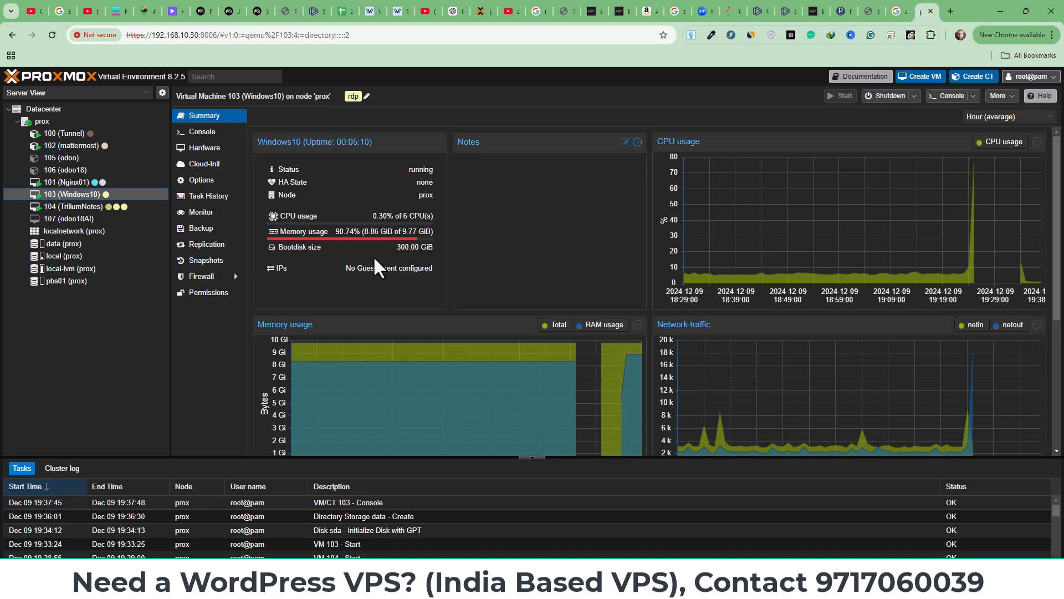
left_click(206, 153)
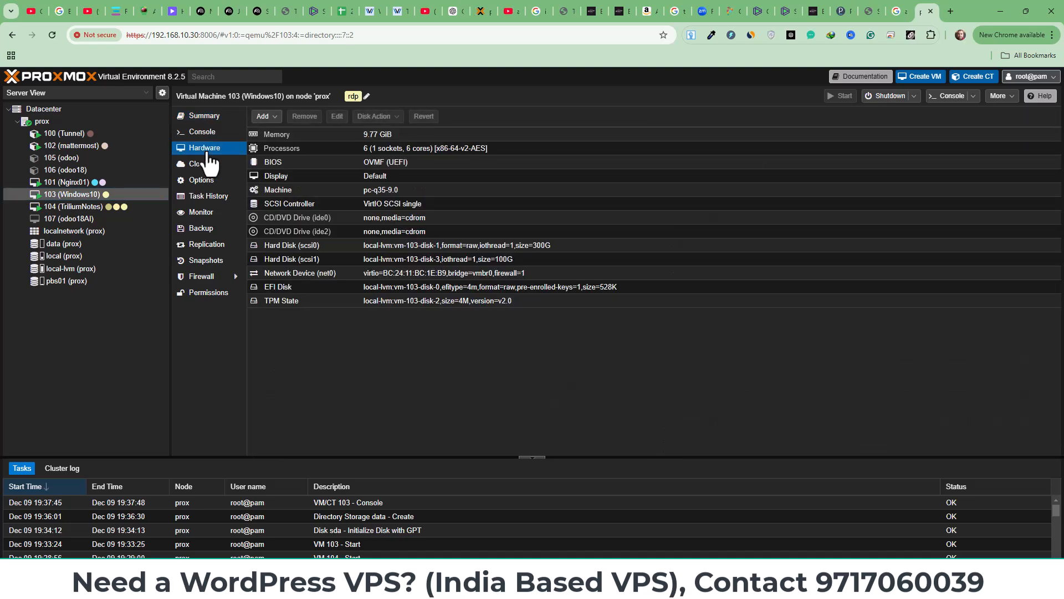
left_click(265, 246)
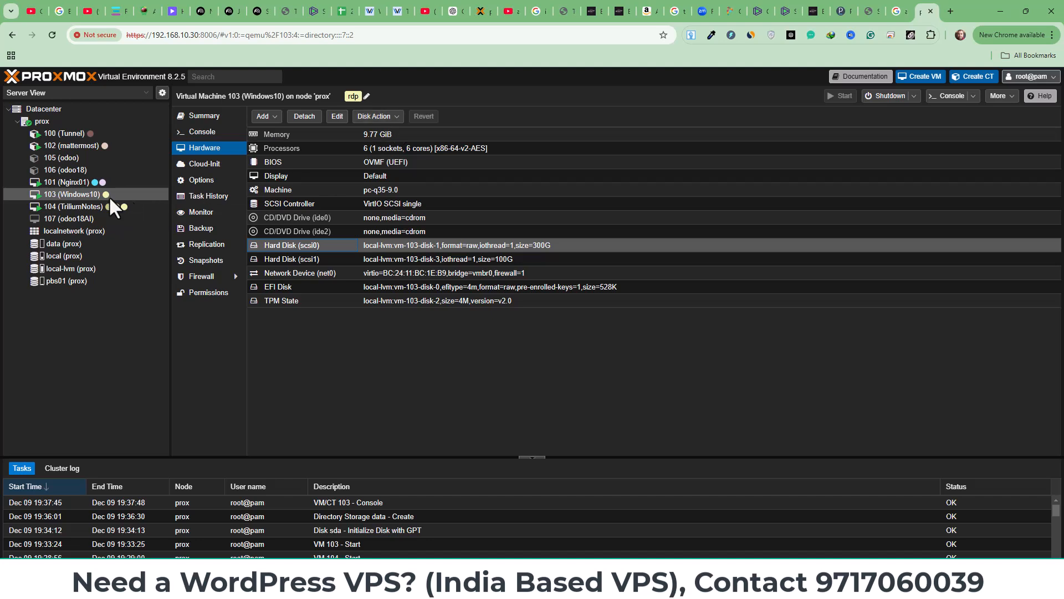
left_click(397, 117)
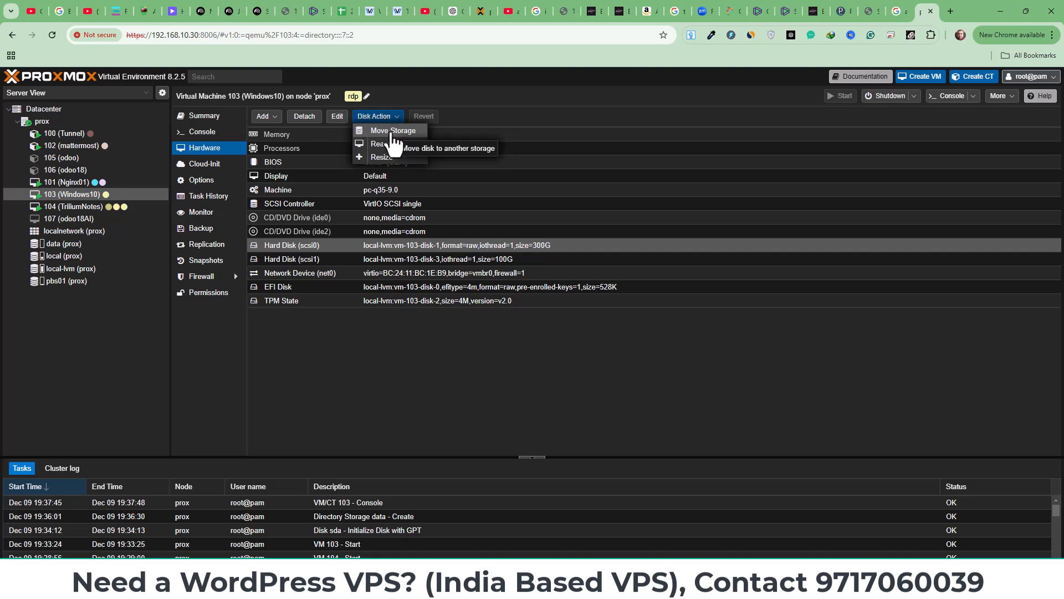
left_click(393, 131)
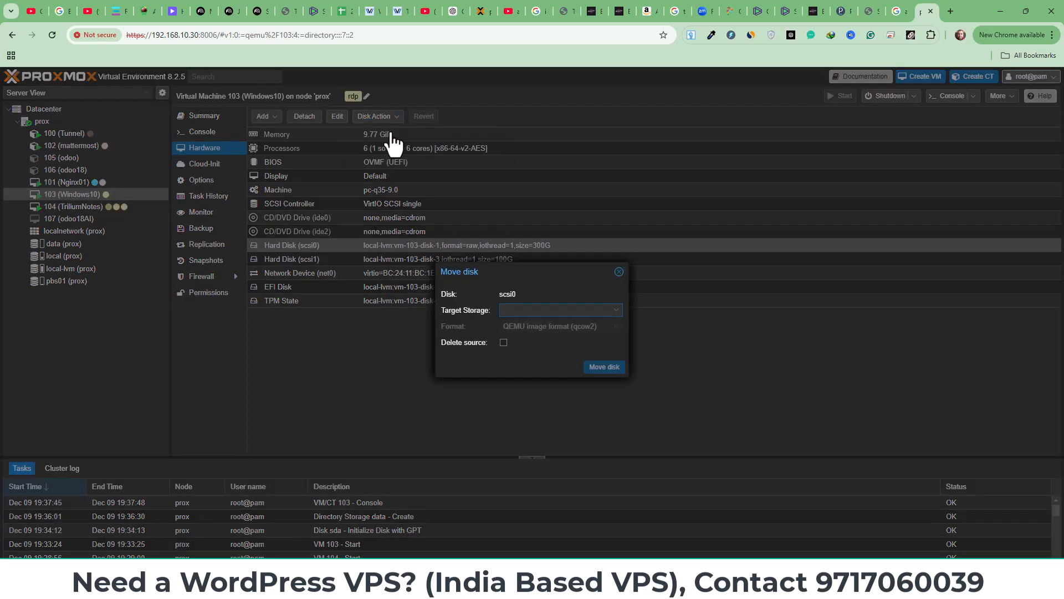
left_click(615, 312)
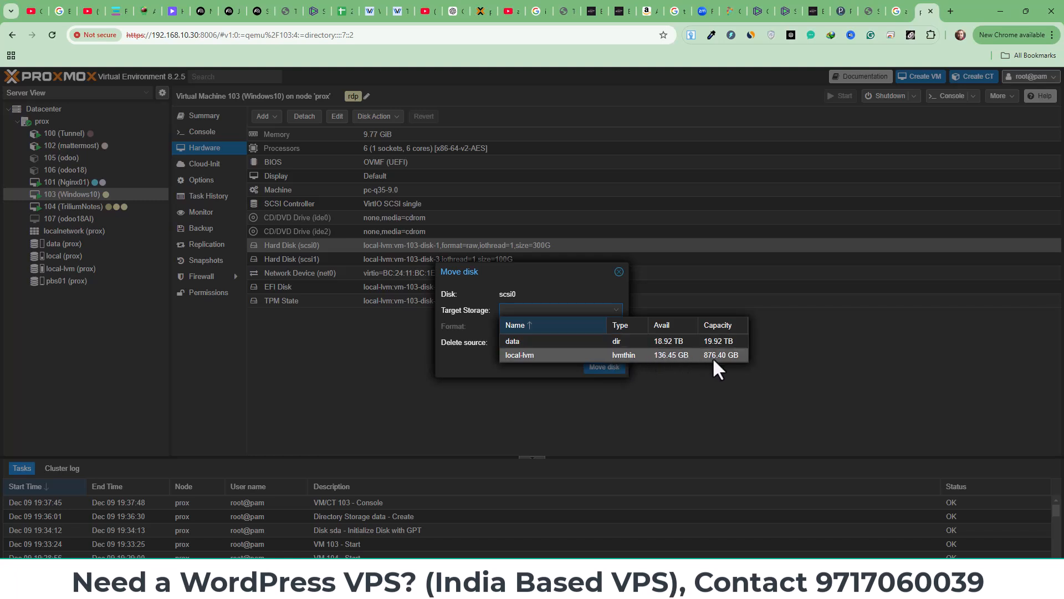
left_click(522, 341)
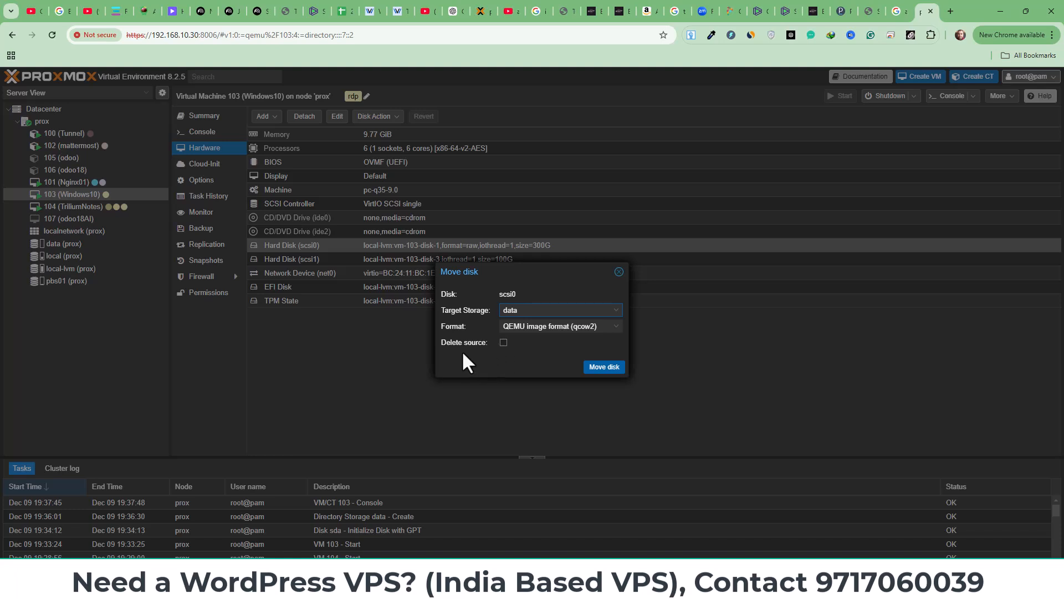
left_click(503, 343)
left_click(603, 368)
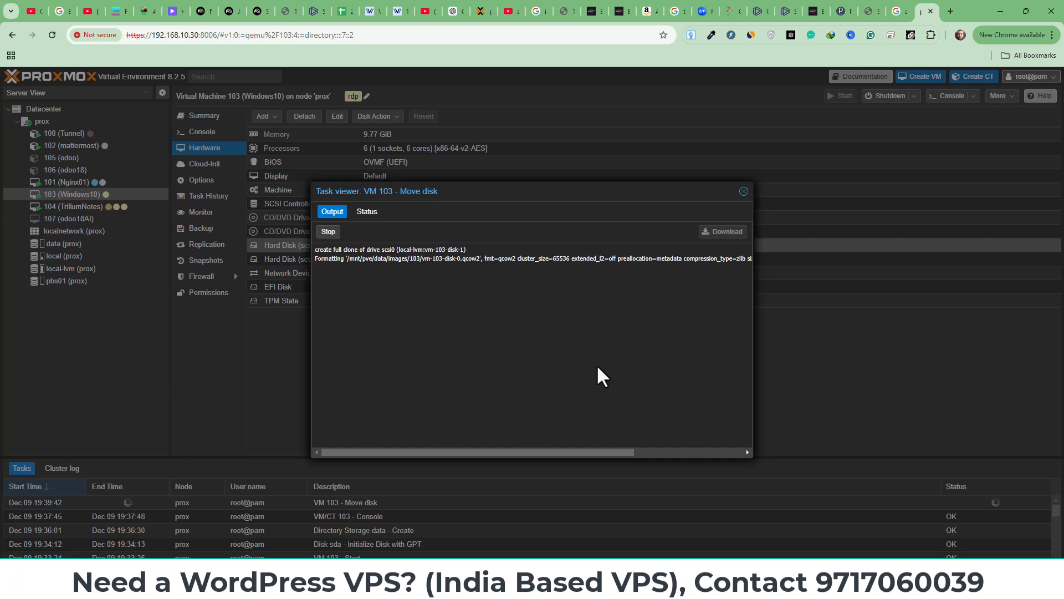
left_click(743, 192)
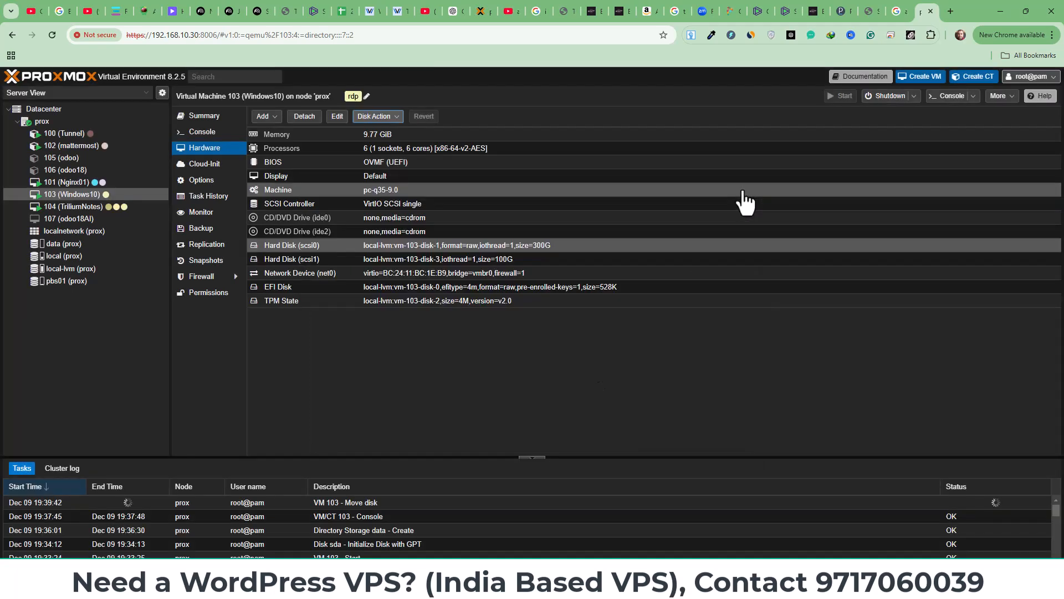
- Check the task output of VM 103's disk move, then close it
left_click(366, 503)
double_click(367, 503)
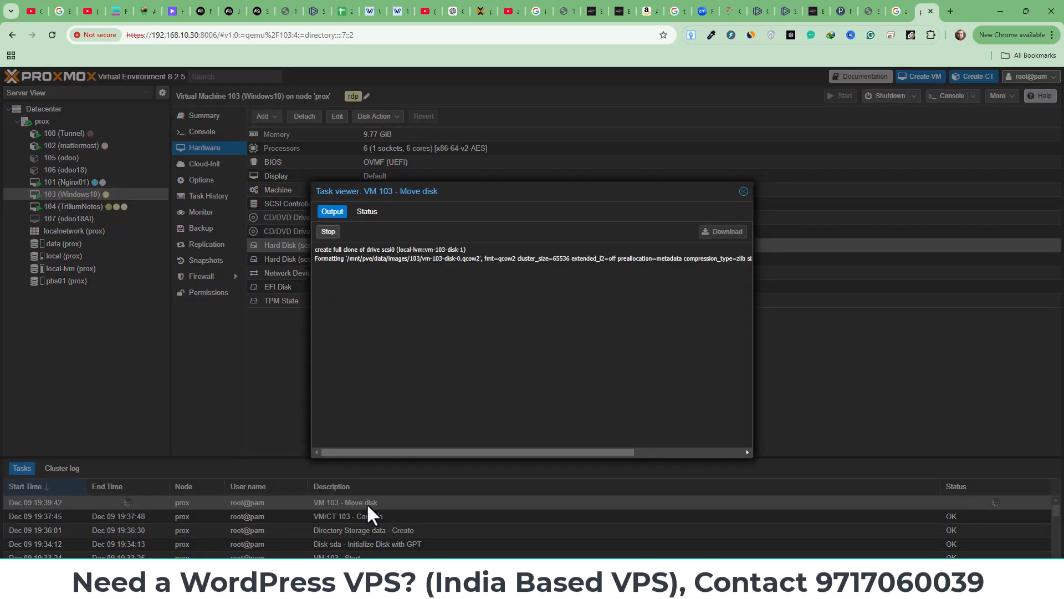
left_click(743, 191)
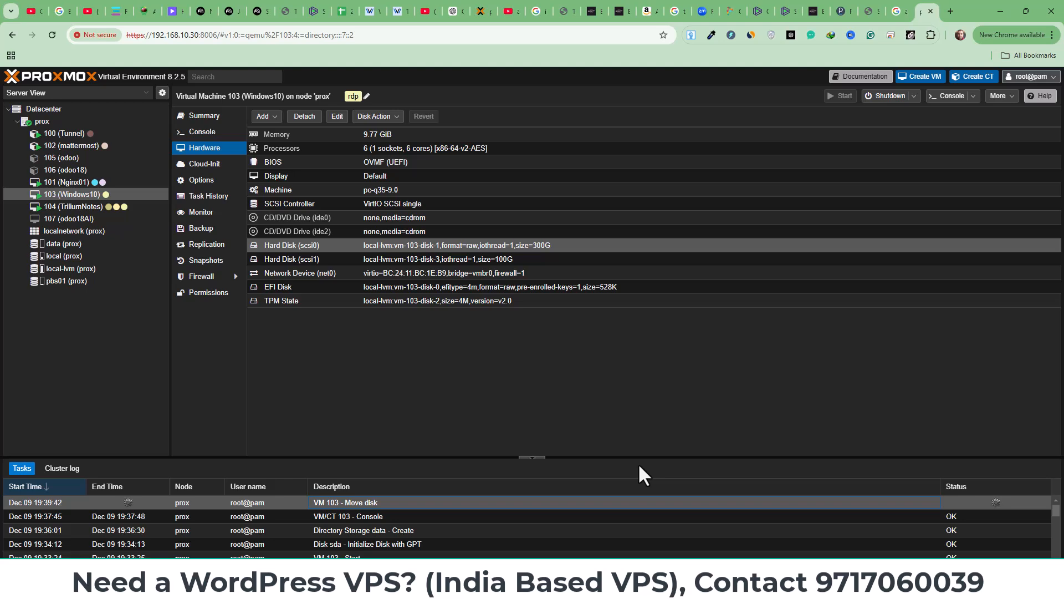
- Move the Windows10 VM's hard disk scsi1 to the data storage in QEMU image format (qcow2), deleting the source
left_click(395, 258)
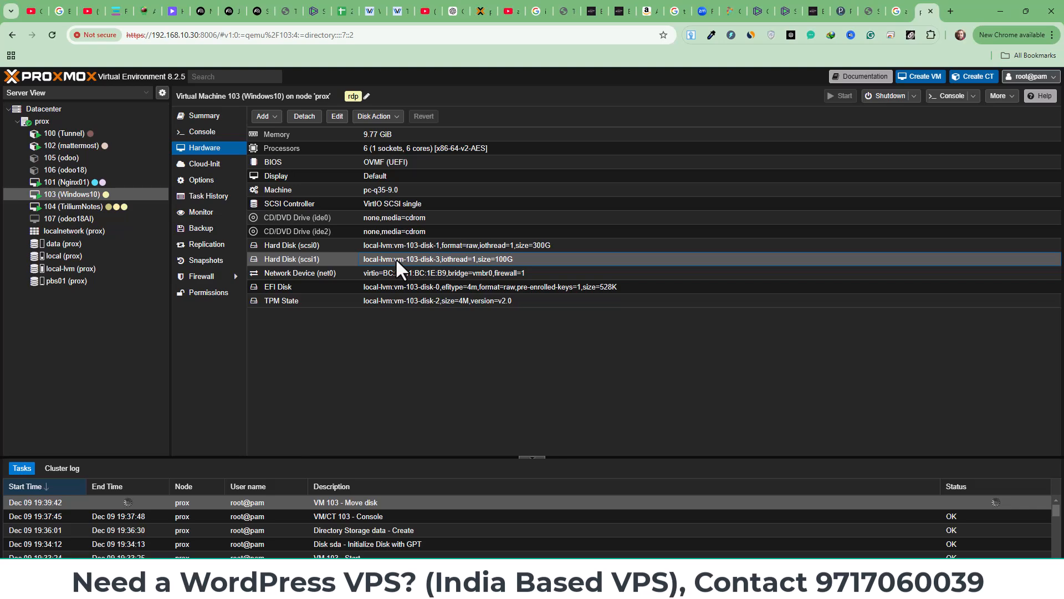
left_click(398, 117)
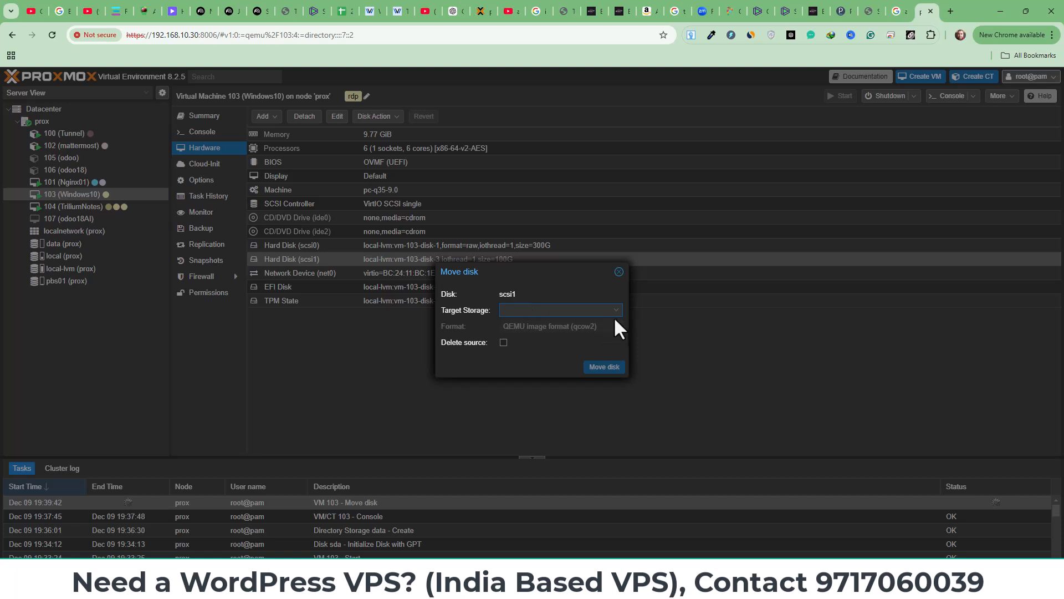
left_click(616, 310)
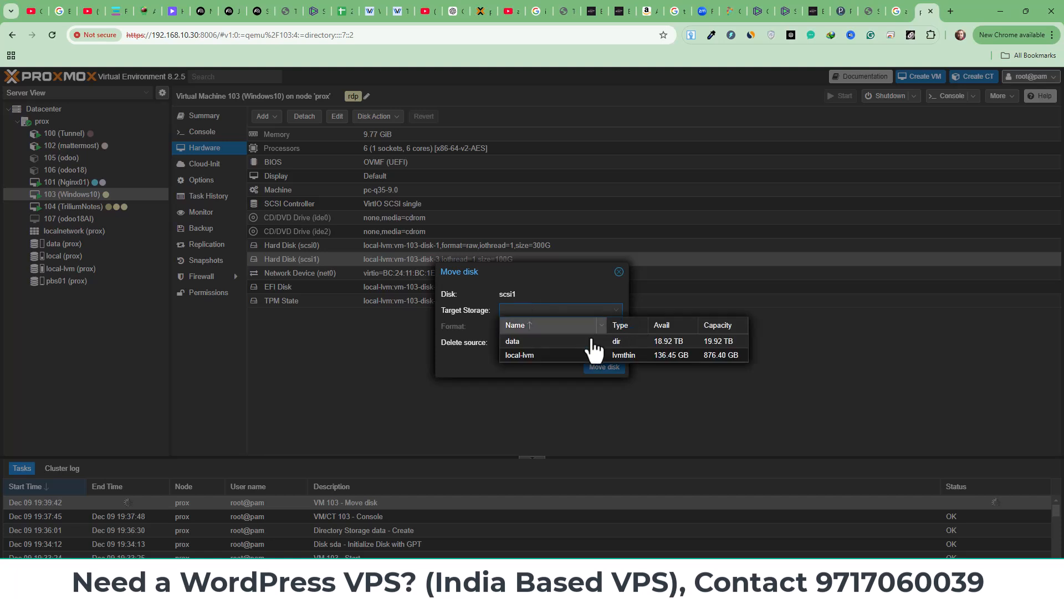
left_click(559, 344)
left_click(504, 342)
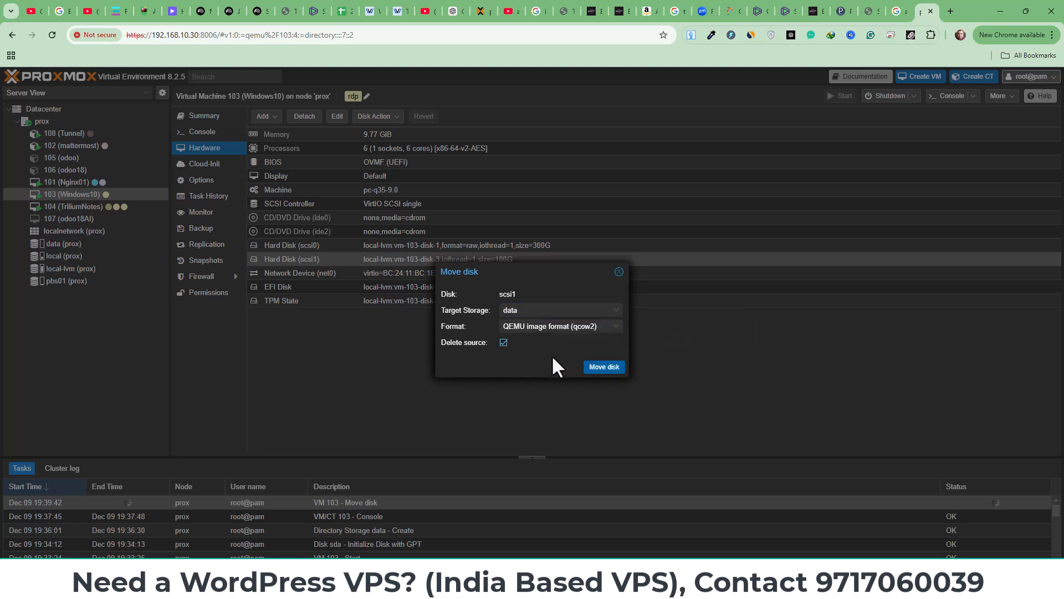
left_click(605, 368)
left_click(604, 367)
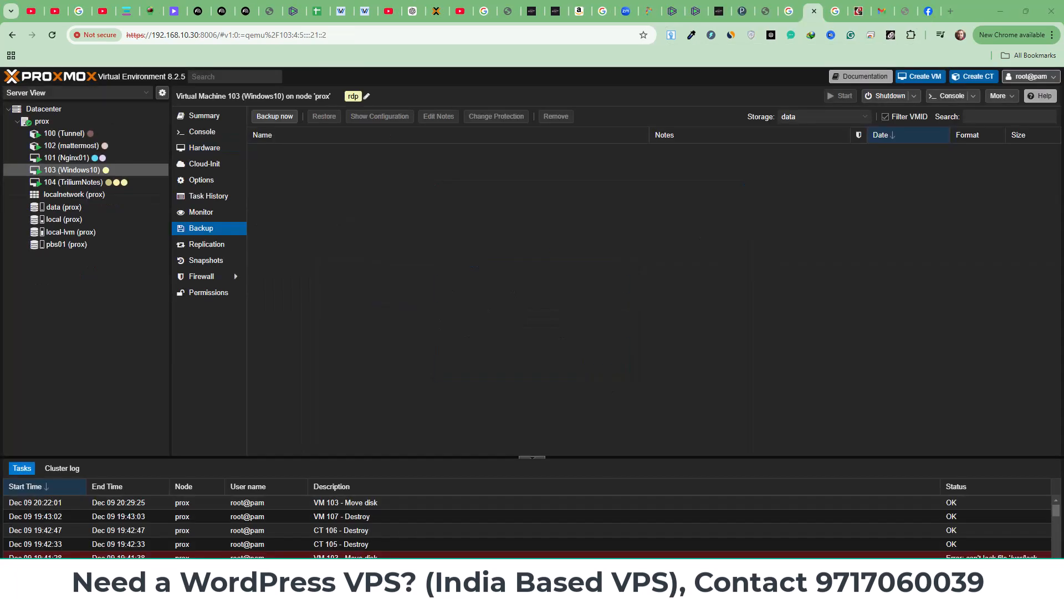
- Check the storage location of the Windows10 VM's hard disks, and review the data storage's summary and VM disks
left_click(214, 150)
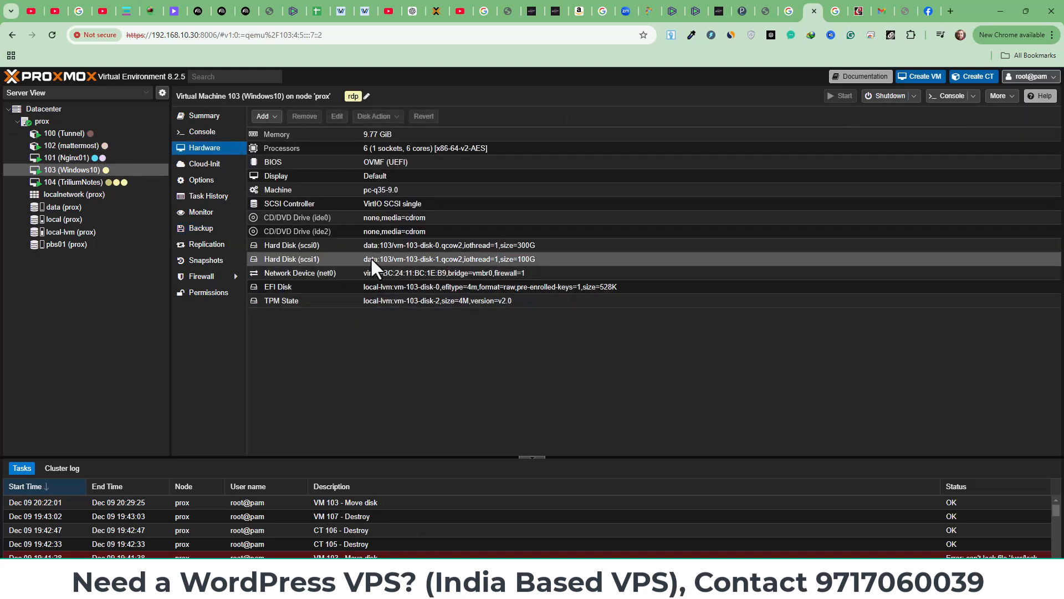
left_click(378, 245)
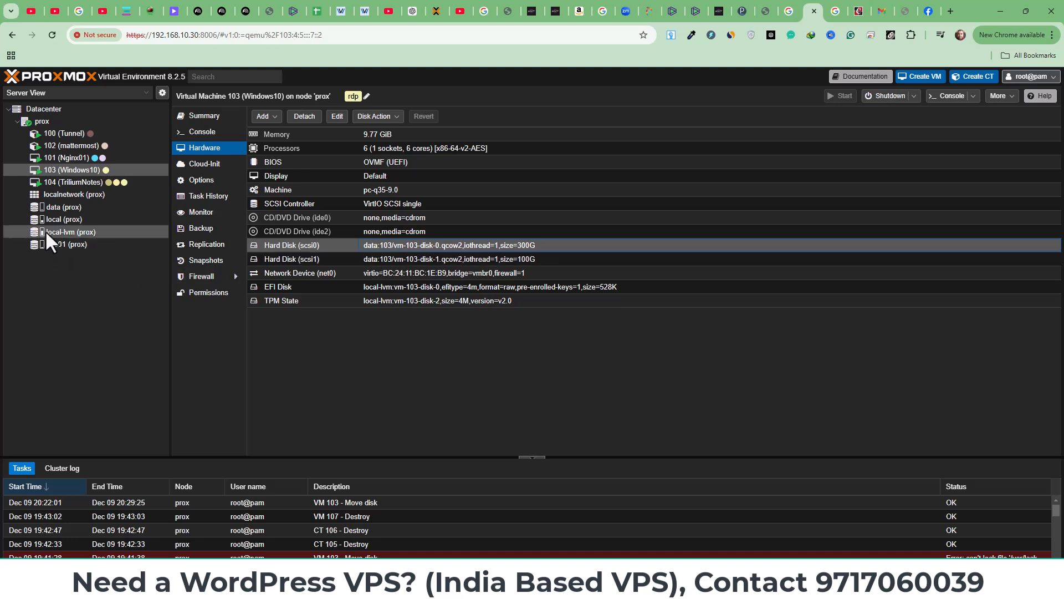
left_click(54, 207)
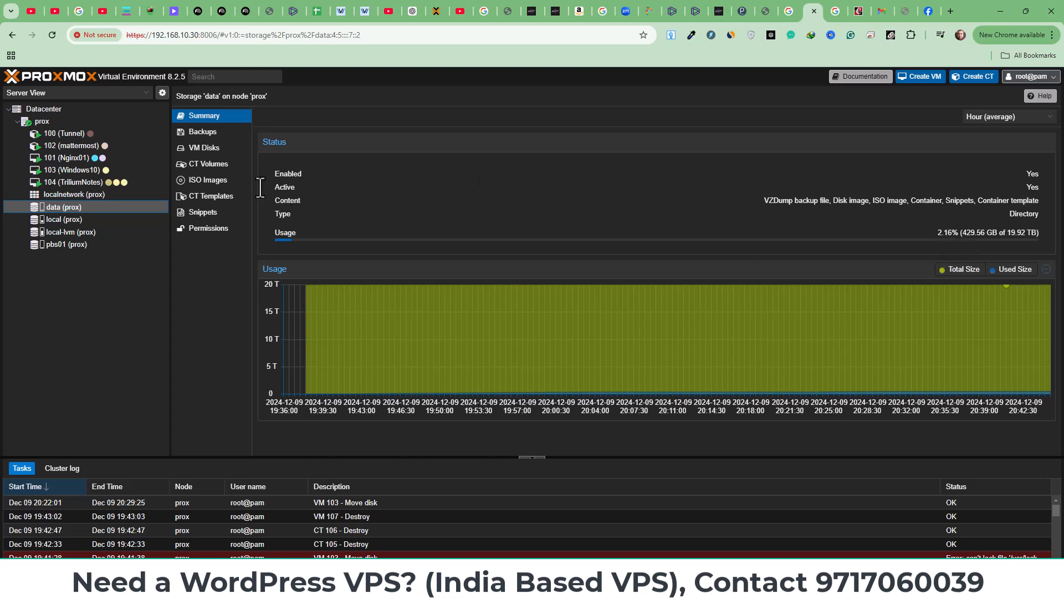
left_click(208, 148)
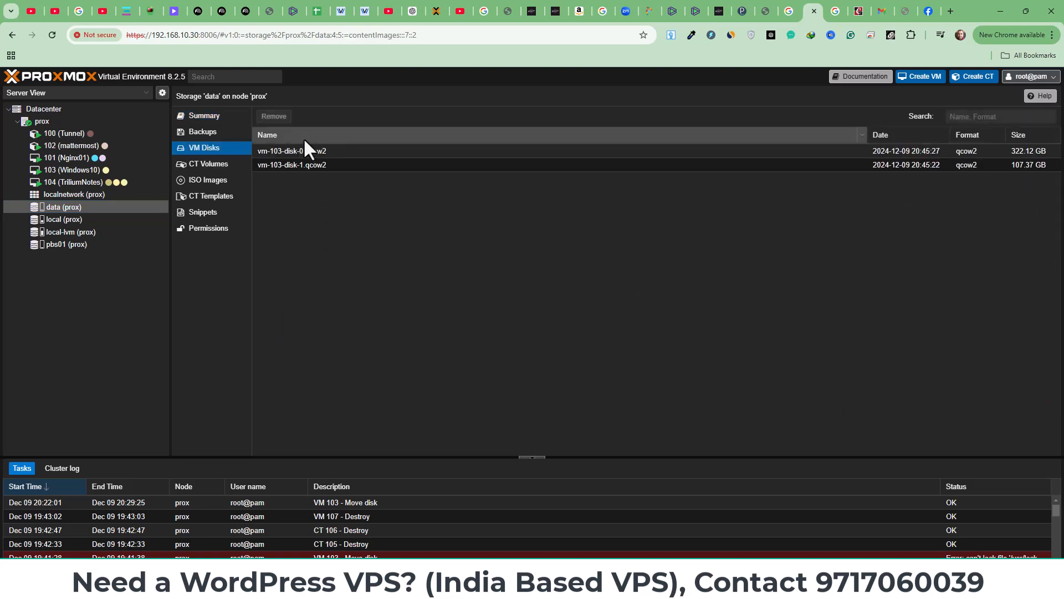